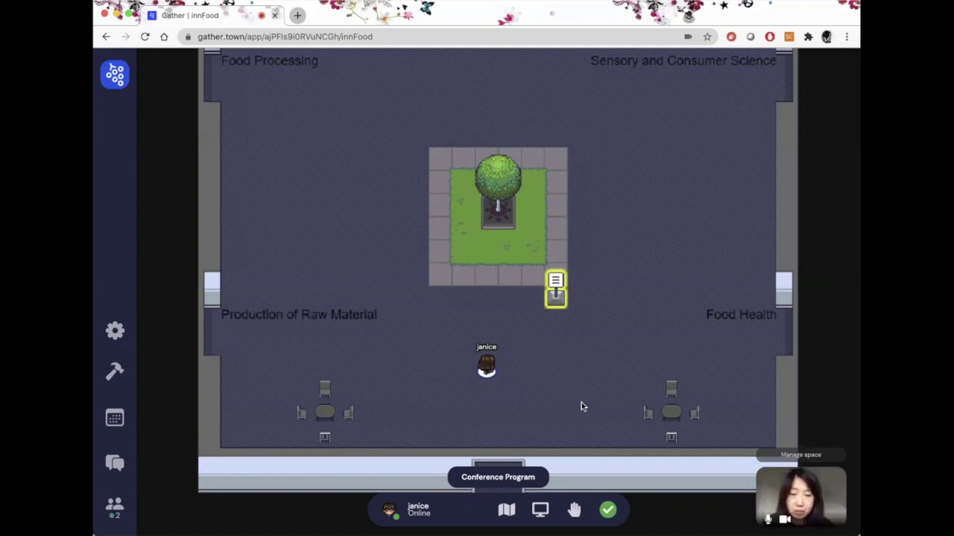
- Walk the avatar up to the Conference Program sign and back down below the tree
{"action": "key", "text": "Down"}
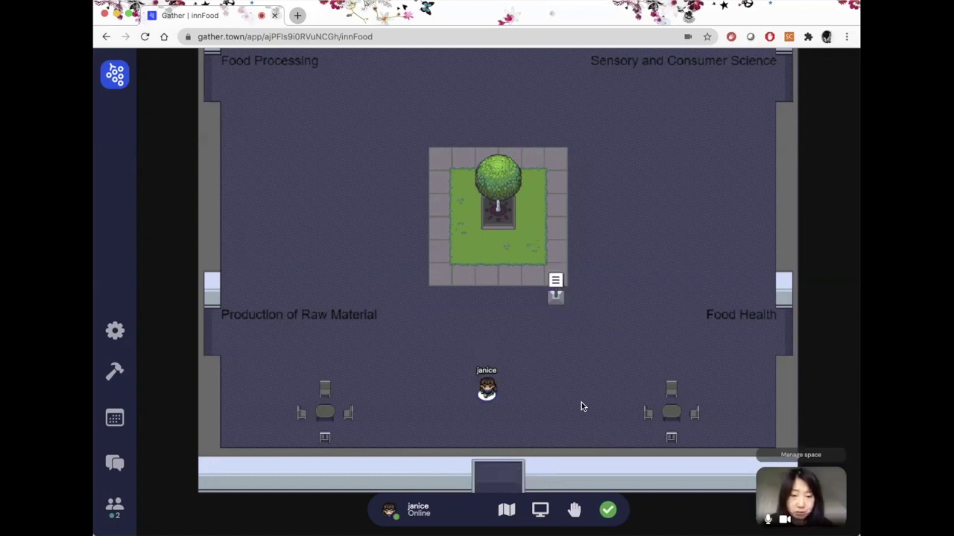
{"action": "key", "text": "Up"}
{"action": "key", "text": "Up"}
{"action": "key", "text": "Down"}
{"action": "key", "text": "Down"}
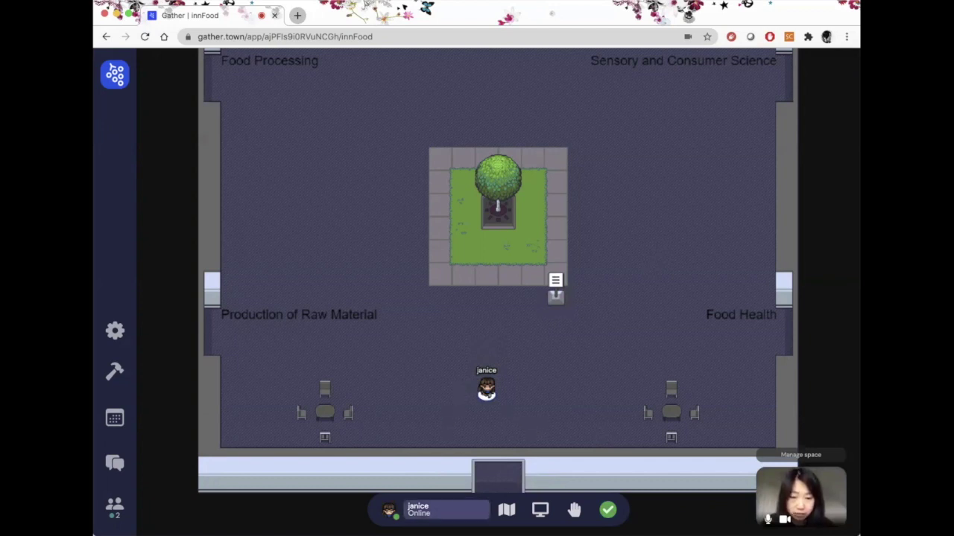
- Change the space display name to the user's full name followed by ' - AU FOOD'
{"action": "left_click", "coordinate": [428, 510]}
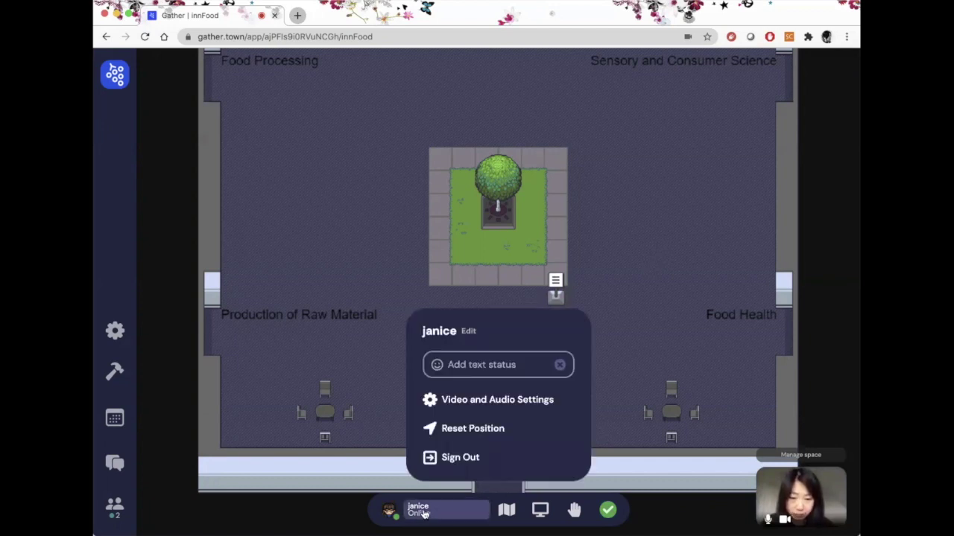
{"action": "left_click", "coordinate": [468, 333]}
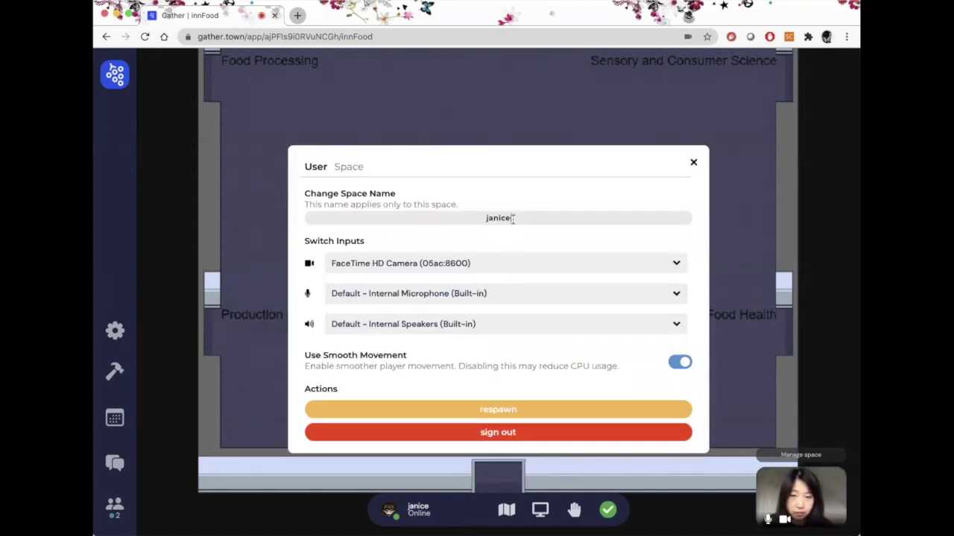
{"action": "left_click_drag", "start_coordinate": [512, 218], "coordinate": [482, 218]}
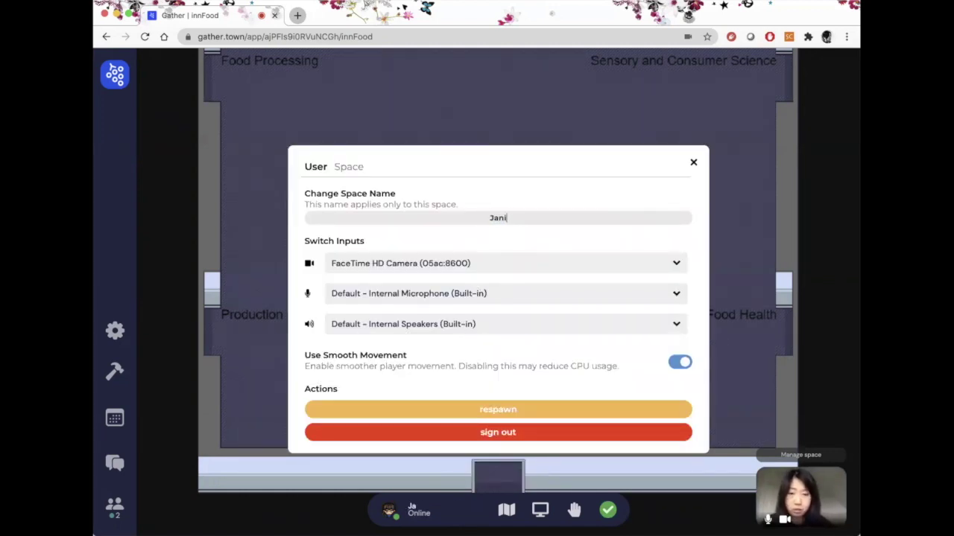
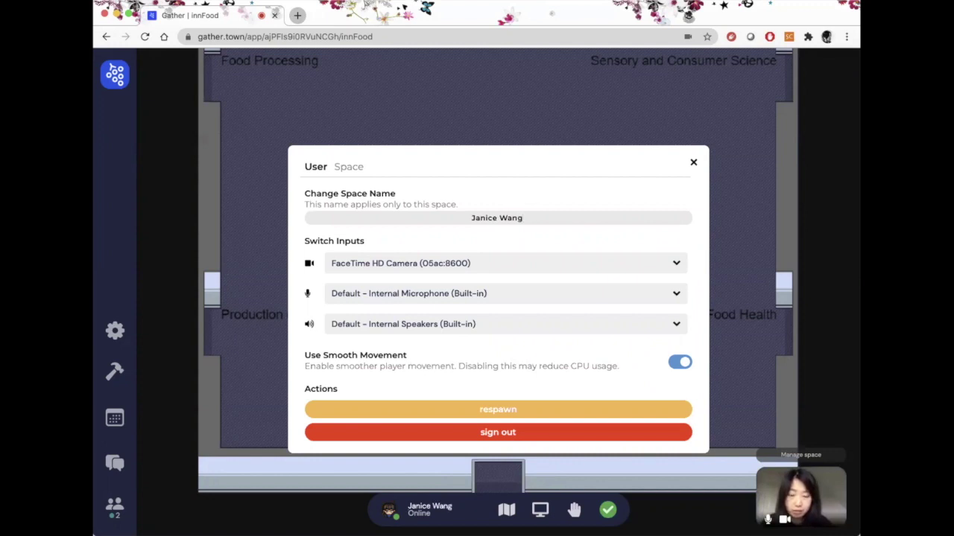
{"action": "type", "text": " - AU F"}
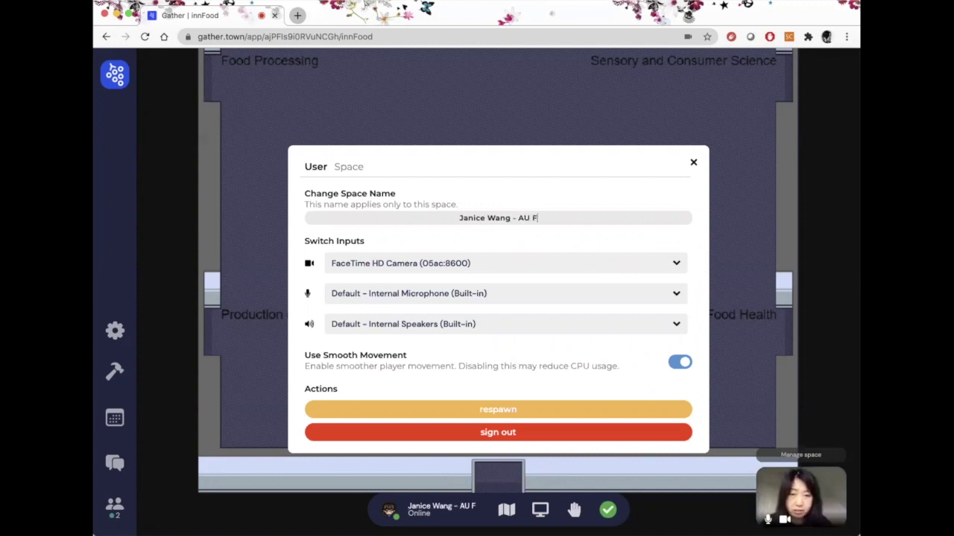
{"action": "type", "text": "OOD"}
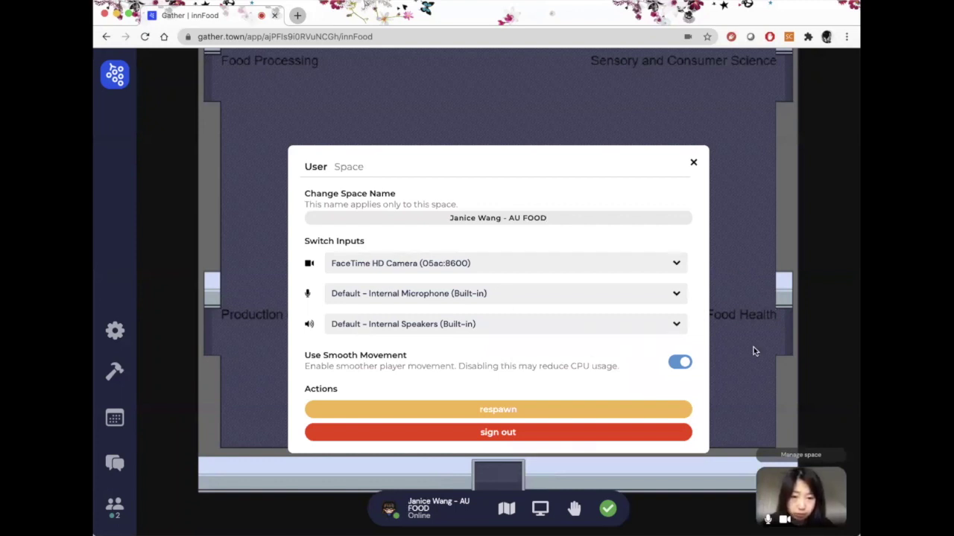
- Close settings, then in character customization cycle back through character styles and forward through shirts
{"action": "left_click", "coordinate": [693, 162]}
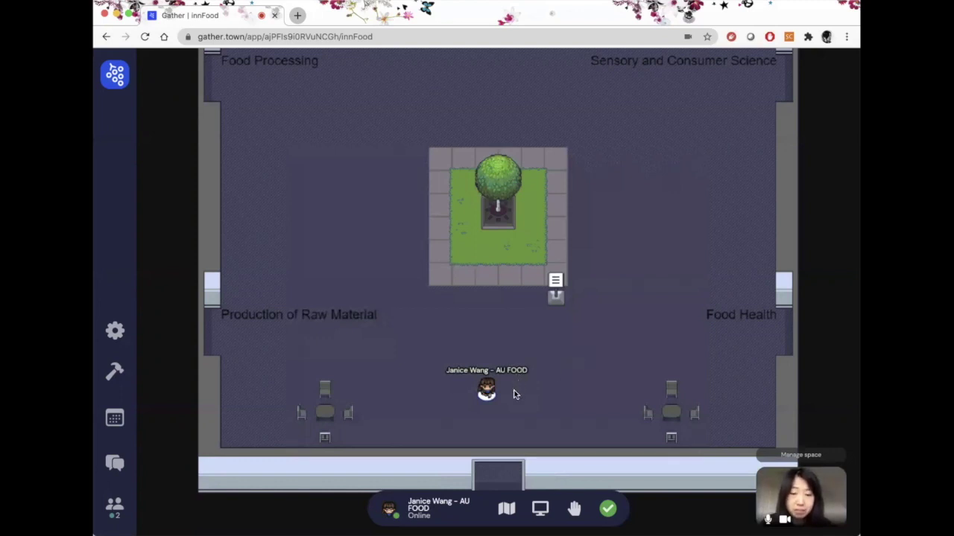
{"action": "left_click", "coordinate": [387, 513]}
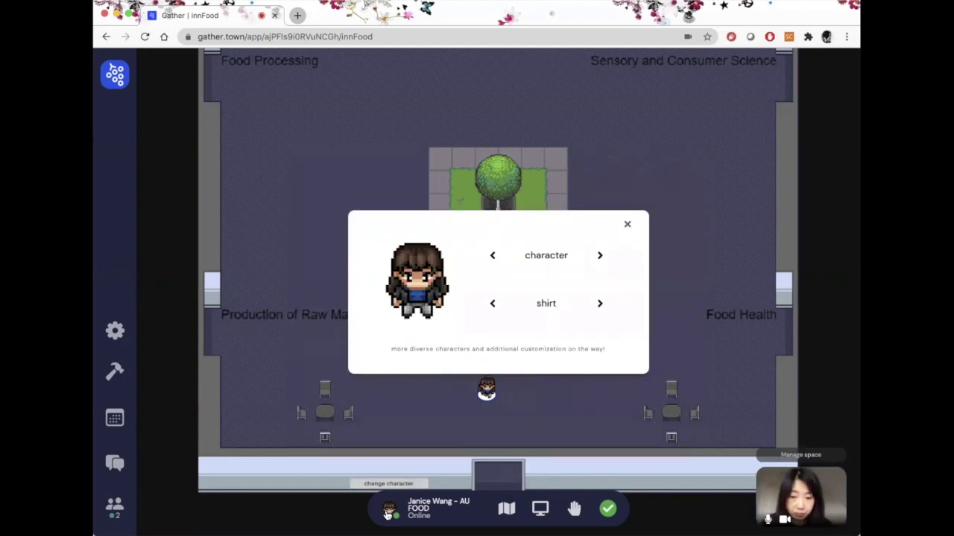
{"action": "left_click", "coordinate": [492, 258]}
{"action": "left_click", "coordinate": [492, 257]}
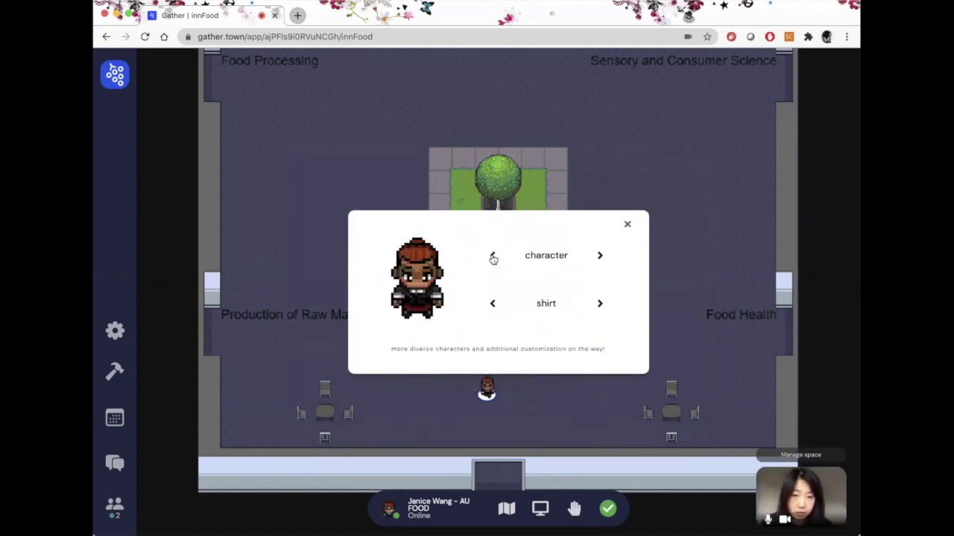
{"action": "left_click", "coordinate": [493, 258]}
{"action": "left_click", "coordinate": [492, 257]}
{"action": "left_click", "coordinate": [493, 258]}
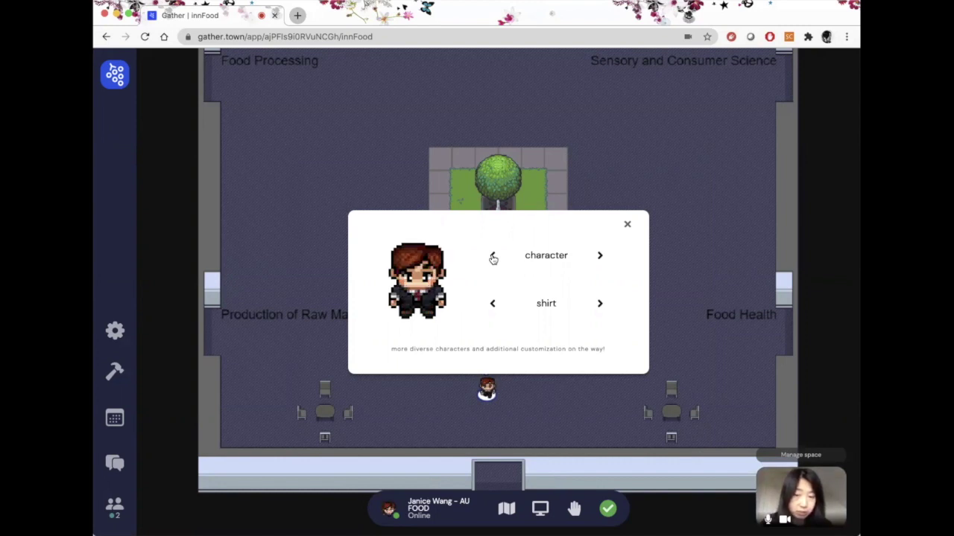
{"action": "left_click", "coordinate": [493, 258]}
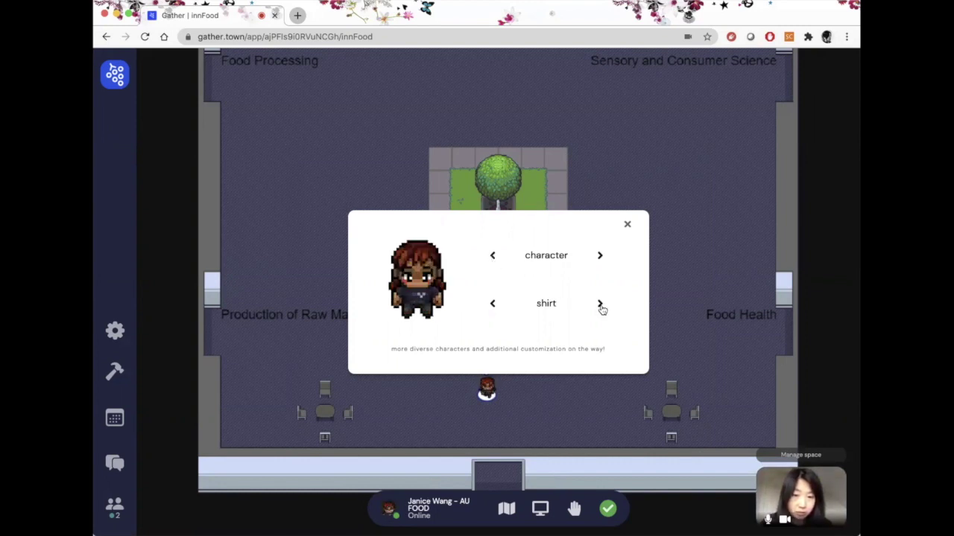
{"action": "left_click", "coordinate": [600, 305]}
{"action": "left_click", "coordinate": [600, 305]}
{"action": "left_click", "coordinate": [600, 305]}
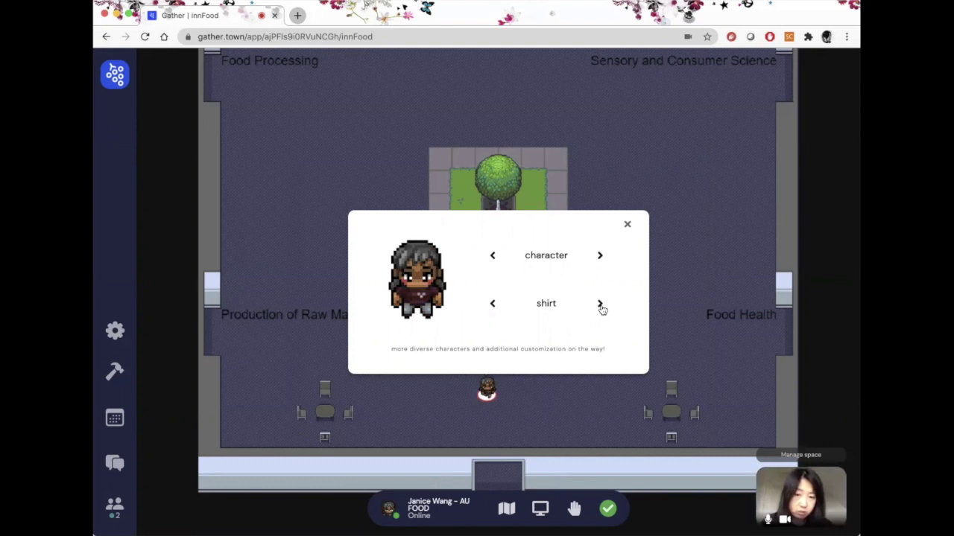
{"action": "left_click", "coordinate": [600, 306]}
- Settle on a brown-haired character in a light shirt and dark jacket, then close customization
{"action": "left_click", "coordinate": [491, 257]}
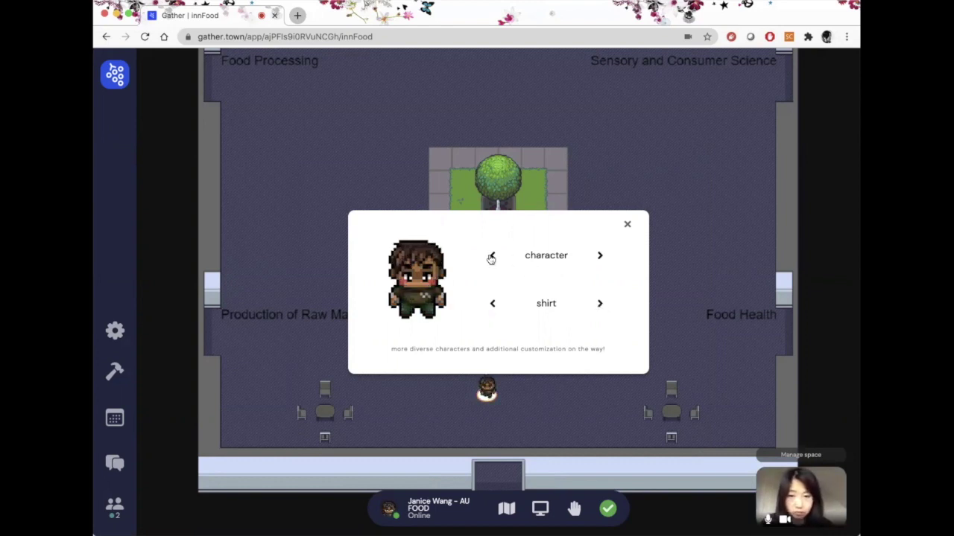
{"action": "left_click", "coordinate": [599, 256]}
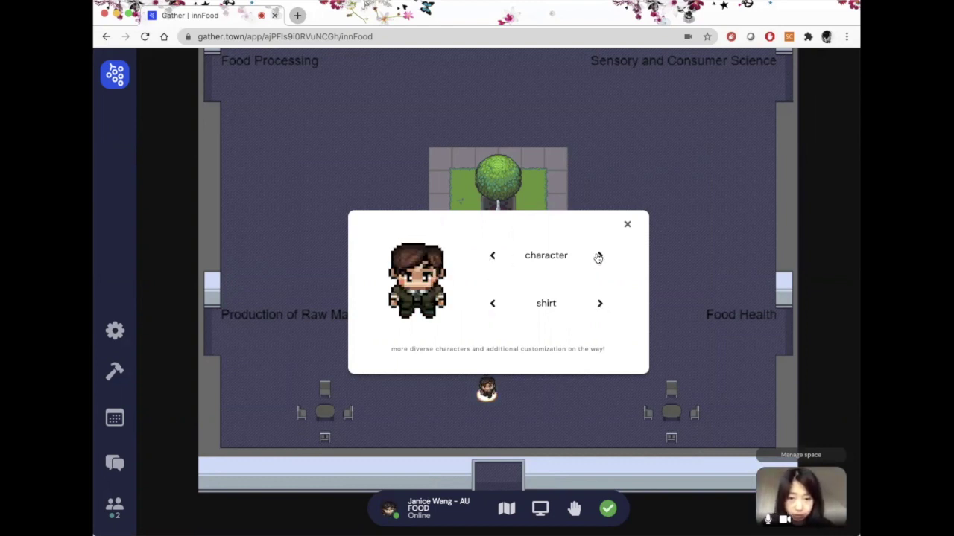
{"action": "left_click", "coordinate": [598, 256]}
{"action": "left_click", "coordinate": [598, 255]}
{"action": "left_click", "coordinate": [598, 256]}
{"action": "left_click", "coordinate": [598, 255]}
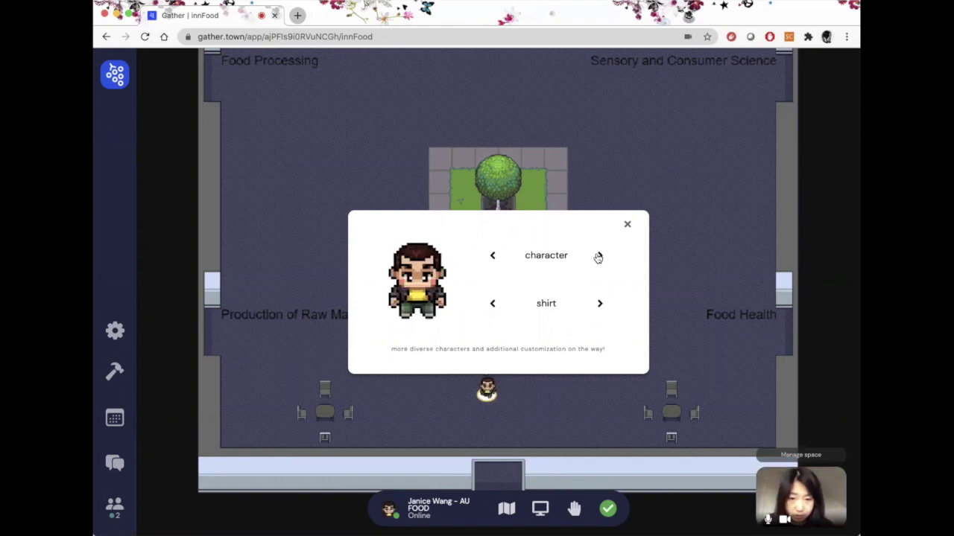
{"action": "left_click", "coordinate": [599, 256]}
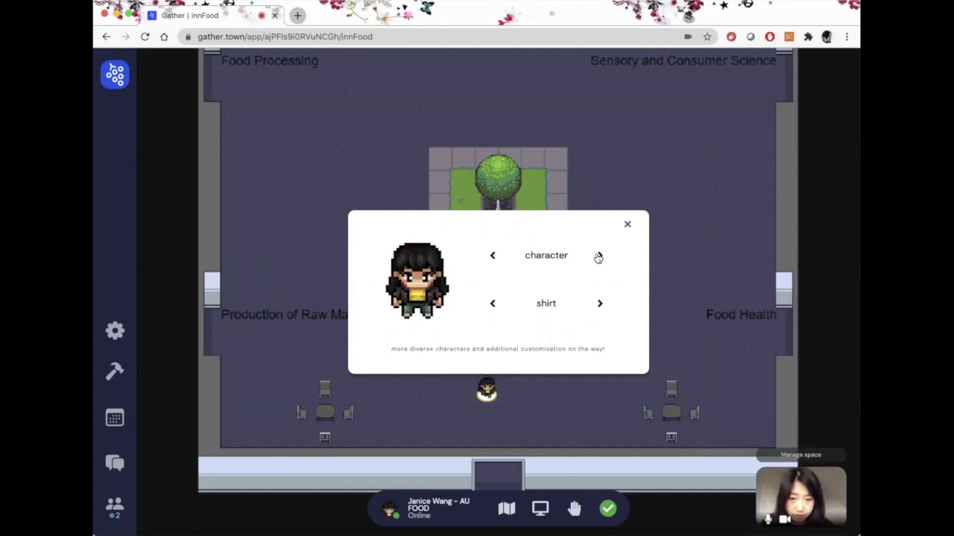
{"action": "left_click", "coordinate": [492, 304]}
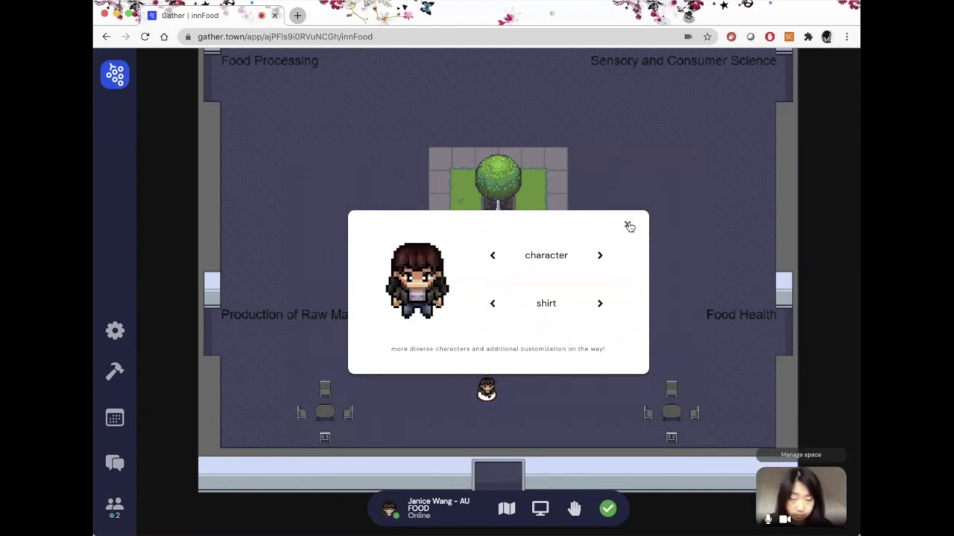
{"action": "left_click", "coordinate": [628, 225]}
- Walk the avatar north from the hall into the Lounge, stopping at the grass's top edge
{"action": "key", "text": "Left"}
{"action": "key", "text": "Left"}
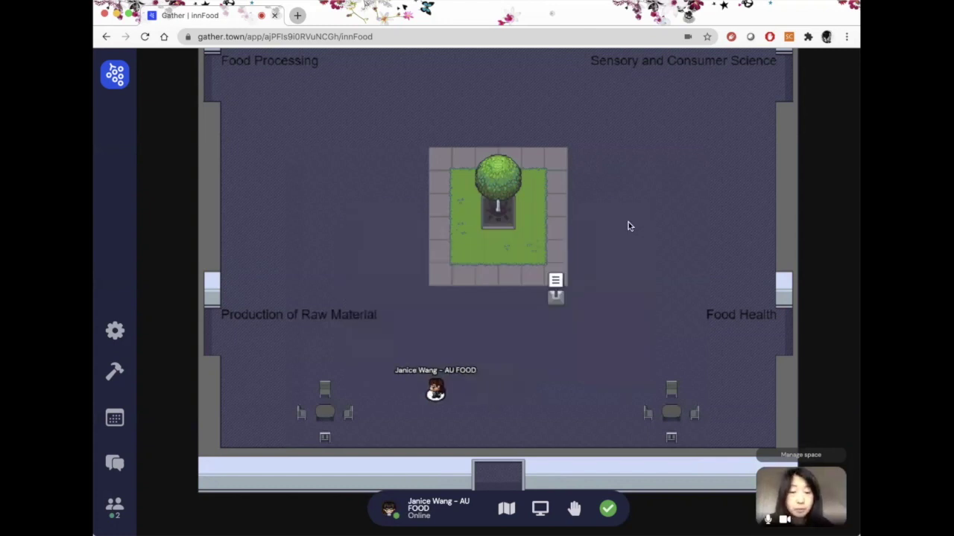
{"action": "key", "text": "Left"}
{"action": "key", "text": "Up"}
{"action": "key", "text": "Up"}
{"action": "key", "text": "Up"}
{"action": "key", "text": "Up"}
{"action": "key", "text": "Up"}
{"action": "key", "text": "Up"}
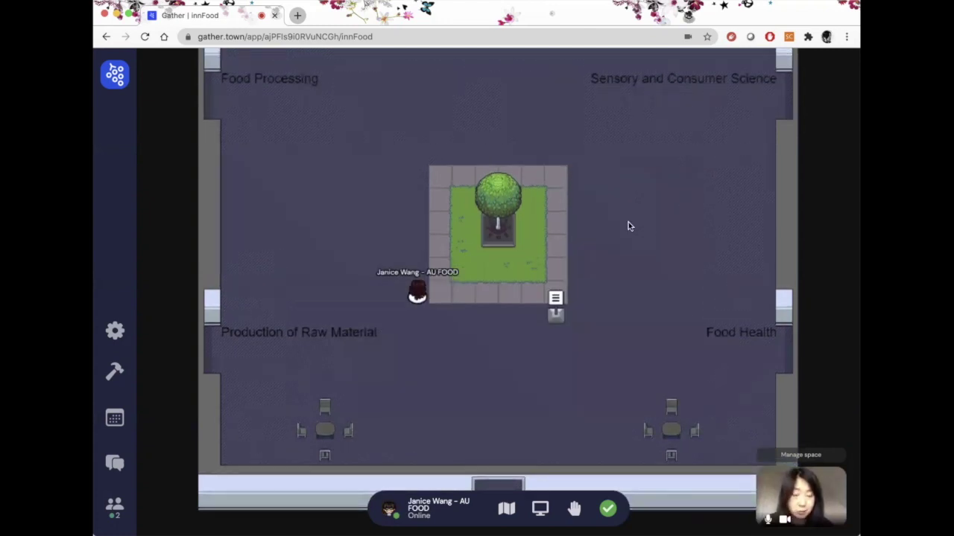
{"action": "key", "text": "Up"}
{"action": "key", "text": "Up"}
{"action": "key", "text": "Up"}
{"action": "key", "text": "Up"}
{"action": "key", "text": "Up"}
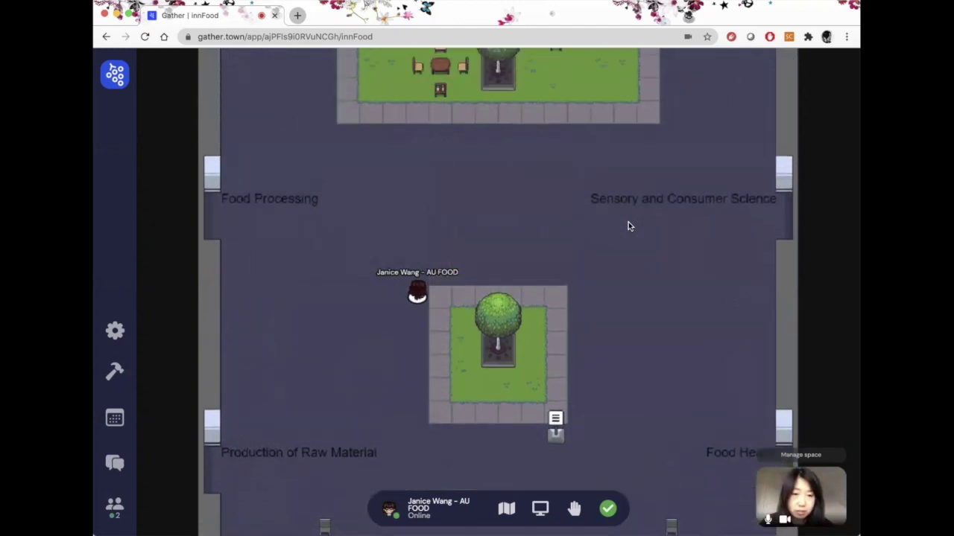
{"action": "key", "text": "Up"}
{"action": "key", "text": "Up"}
{"action": "key", "text": "Up"}
{"action": "key", "text": "Up"}
{"action": "key", "text": "Up"}
{"action": "key", "text": "Up"}
{"action": "key", "text": "Up"}
{"action": "key", "text": "Left"}
{"action": "key", "text": "Left"}
{"action": "key", "text": "Up"}
{"action": "key", "text": "Up"}
{"action": "key", "text": "Up"}
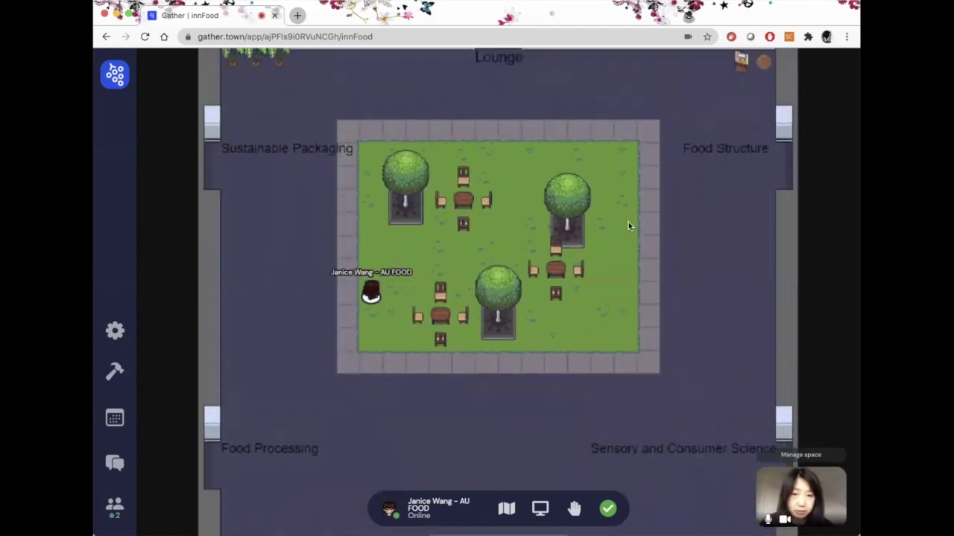
{"action": "key", "text": "Up"}
{"action": "key", "text": "Up"}
{"action": "key", "text": "Up"}
{"action": "key", "text": "Up"}
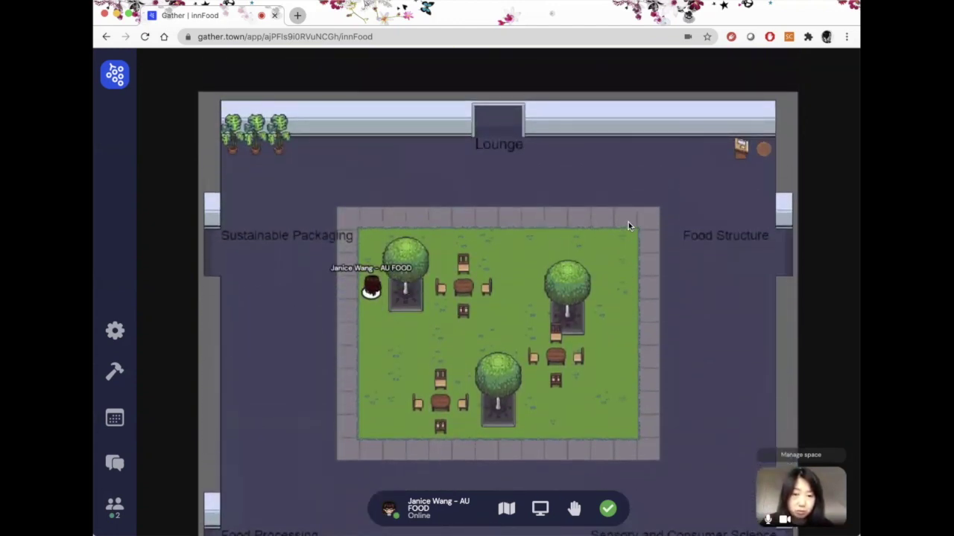
{"action": "key", "text": "Up"}
{"action": "key", "text": "Up"}
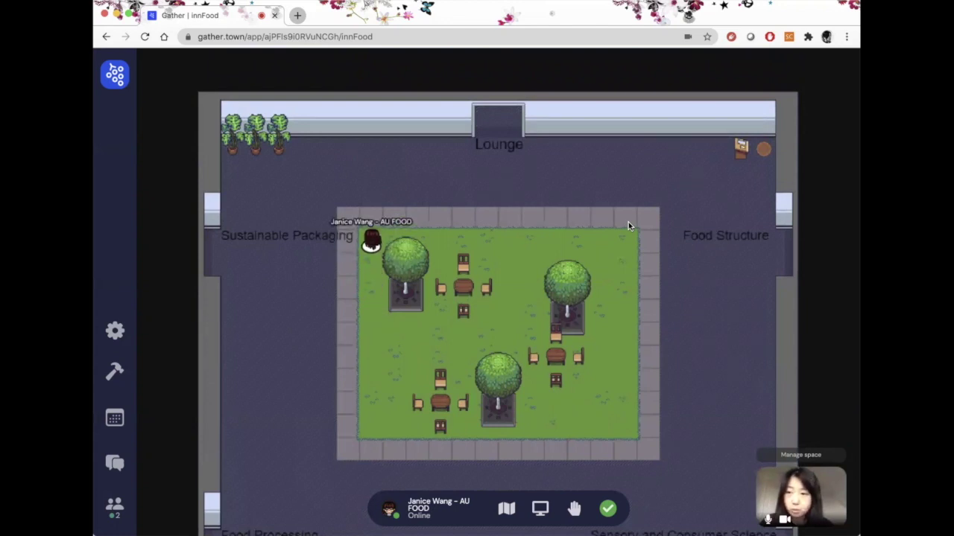
- Walk into the Sustainable Packaging room up to its stage, then back out to the courtyard
{"action": "key", "text": "Left"}
{"action": "key", "text": "Left"}
{"action": "key", "text": "Left"}
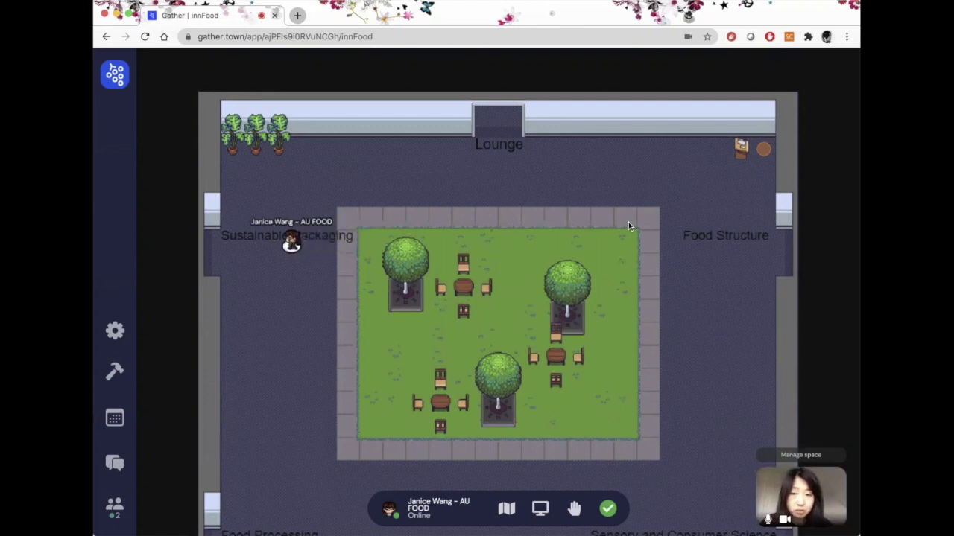
{"action": "key", "text": "Left"}
{"action": "key", "text": "Left"}
{"action": "key", "text": "Up"}
{"action": "key", "text": "Up"}
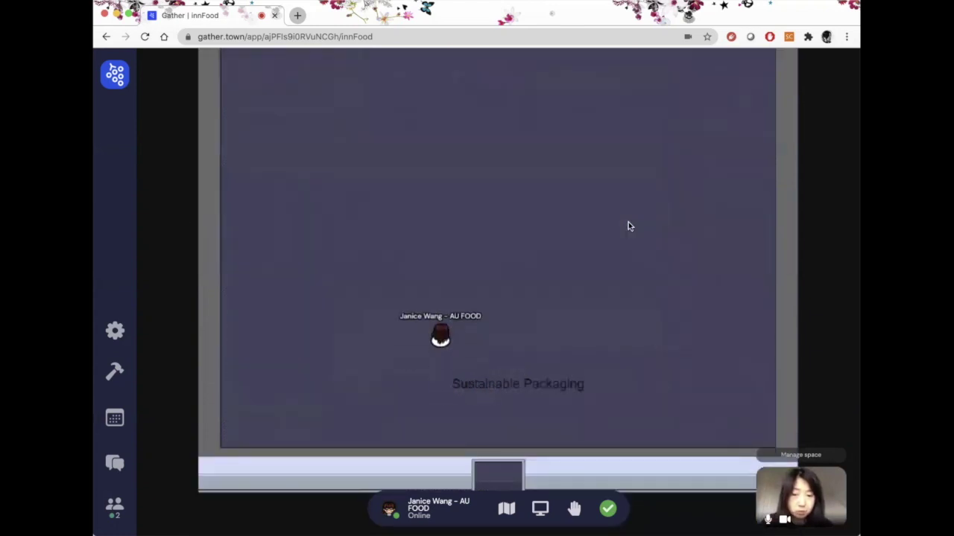
{"action": "key", "text": "Up"}
{"action": "key", "text": "Up"}
{"action": "key", "text": "Up"}
{"action": "key", "text": "Up"}
{"action": "key", "text": "Up"}
{"action": "key", "text": "Up"}
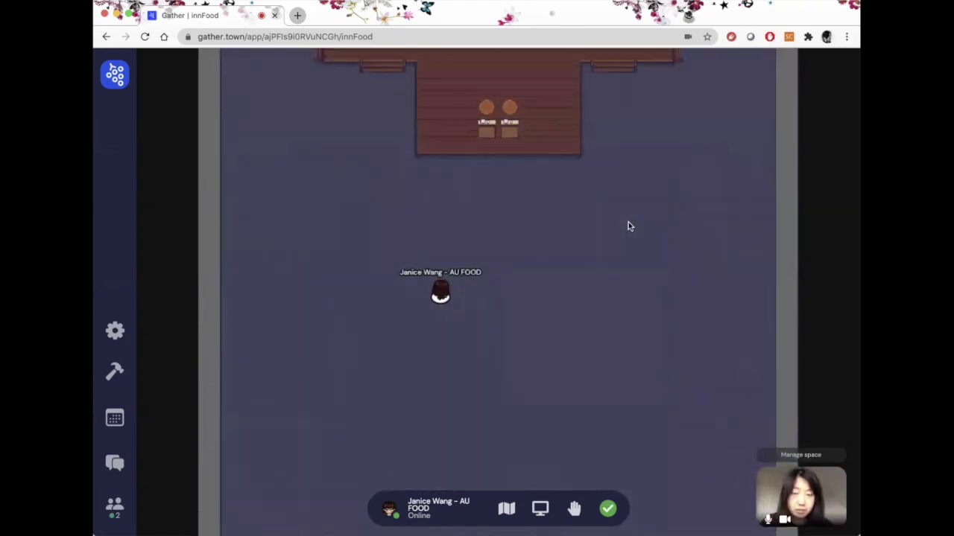
{"action": "key", "text": "Up"}
{"action": "key", "text": "Up"}
{"action": "key", "text": "Up"}
{"action": "key", "text": "Up"}
{"action": "key", "text": "Up"}
{"action": "key", "text": "Down"}
{"action": "key", "text": "Down"}
{"action": "key", "text": "Down"}
{"action": "key", "text": "Down"}
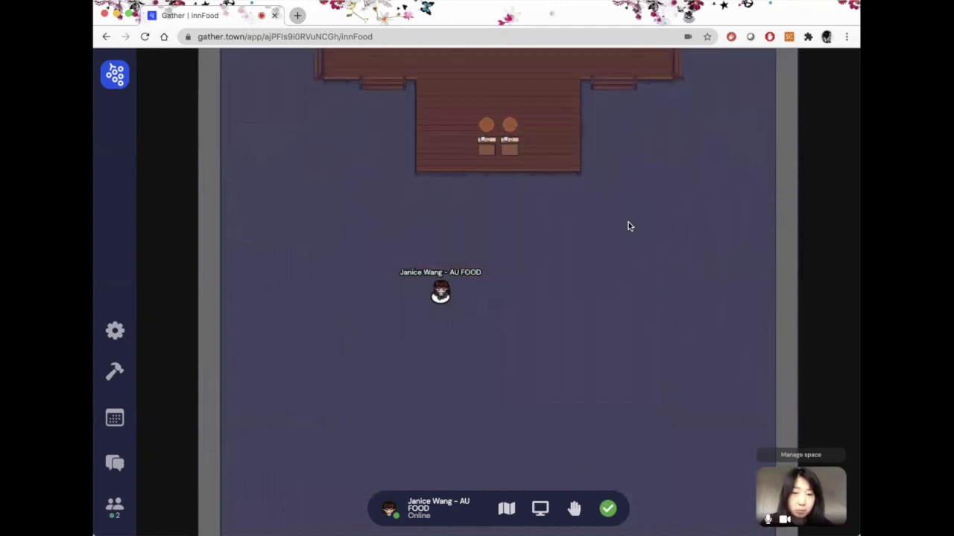
{"action": "key", "text": "Down"}
{"action": "key", "text": "Down"}
{"action": "key", "text": "Down"}
{"action": "key", "text": "Down"}
{"action": "key", "text": "Down"}
{"action": "key", "text": "Down"}
{"action": "key", "text": "Down"}
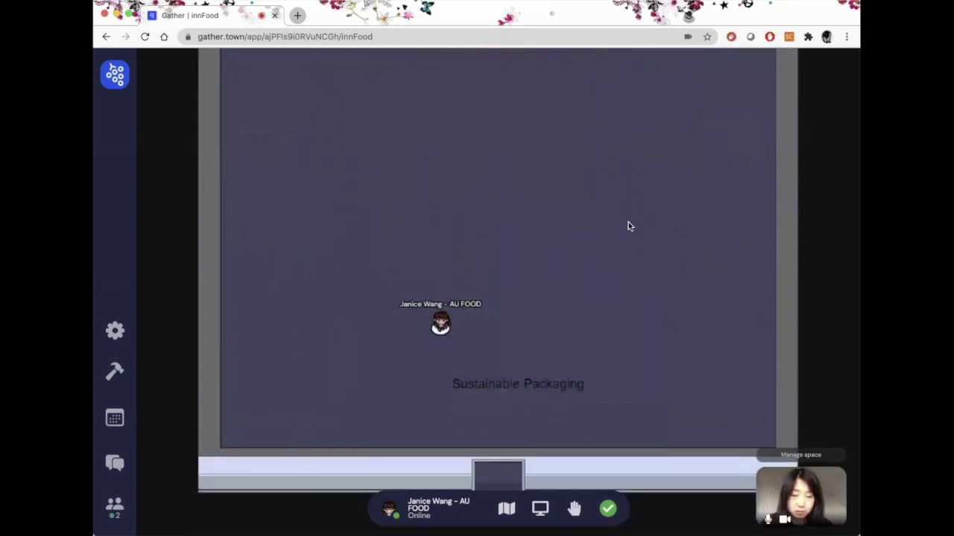
{"action": "key", "text": "Down"}
{"action": "key", "text": "Down"}
{"action": "key", "text": "Down"}
{"action": "key", "text": "Down"}
{"action": "key", "text": "Down"}
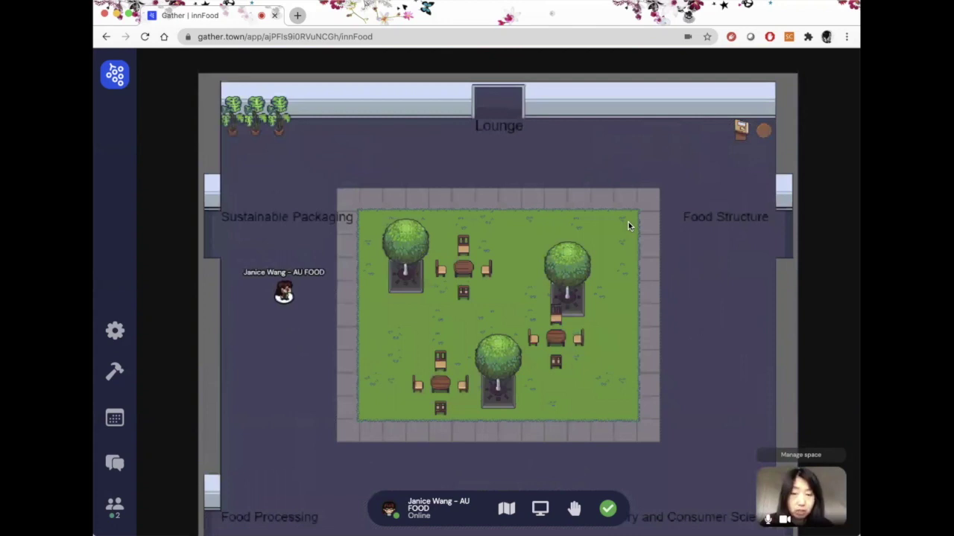
- Cross the courtyard into the Lounge, then step back out into the courtyard
{"action": "key", "text": "Right"}
{"action": "key", "text": "Right"}
{"action": "key", "text": "Right"}
{"action": "key", "text": "Down"}
{"action": "key", "text": "Down"}
{"action": "key", "text": "Down"}
{"action": "key", "text": "Down"}
{"action": "key", "text": "Right"}
{"action": "key", "text": "Right"}
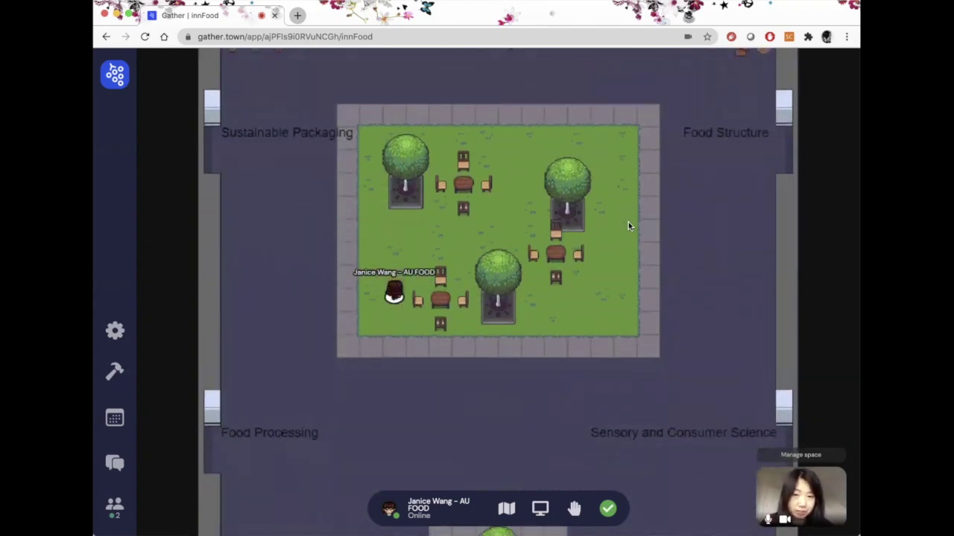
{"action": "key", "text": "Up"}
{"action": "key", "text": "Up"}
{"action": "key", "text": "Right"}
{"action": "key", "text": "Right"}
{"action": "key", "text": "Right"}
{"action": "key", "text": "Right"}
{"action": "key", "text": "Up"}
{"action": "key", "text": "Up"}
{"action": "key", "text": "Up"}
{"action": "key", "text": "Up"}
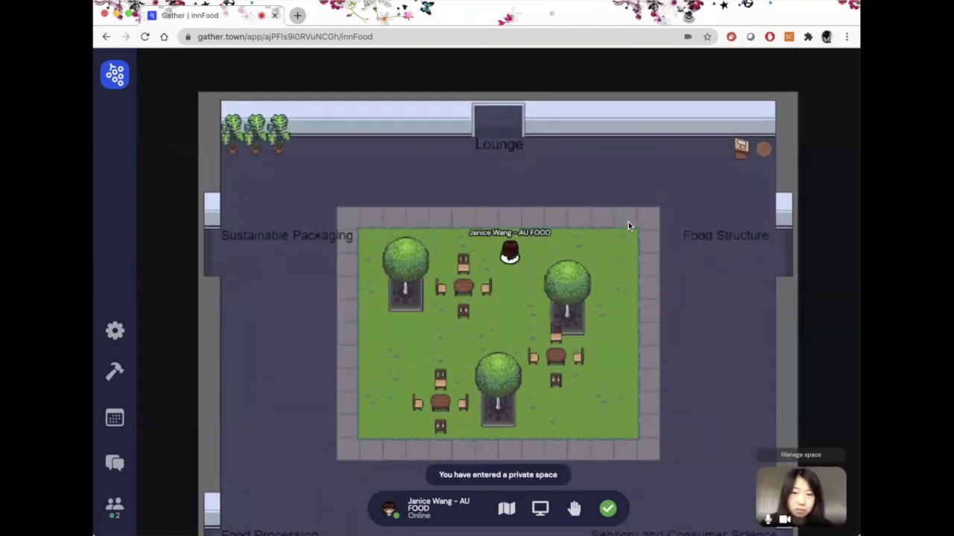
{"action": "key", "text": "Up"}
{"action": "key", "text": "Up"}
{"action": "key", "text": "Up"}
{"action": "key", "text": "Left"}
{"action": "key", "text": "Up"}
{"action": "key", "text": "Up"}
{"action": "key", "text": "Up"}
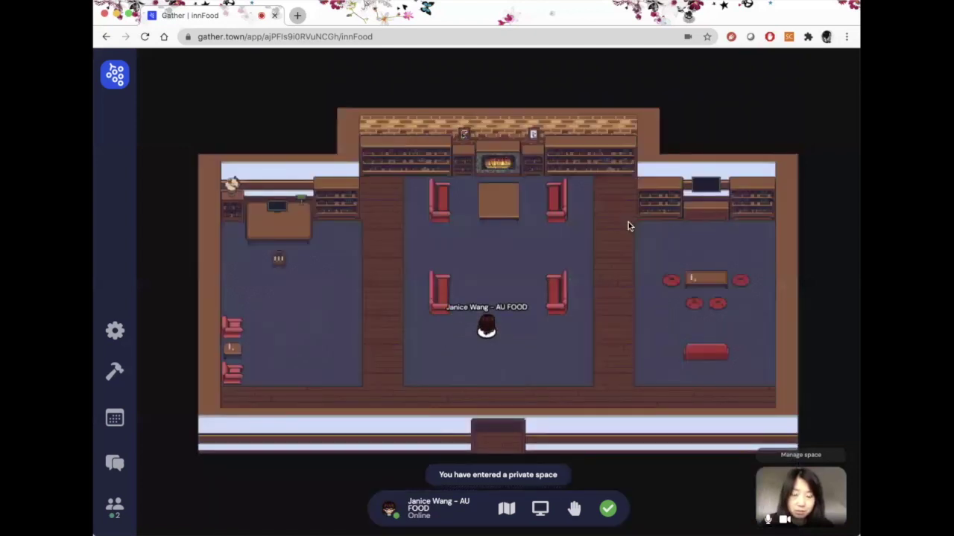
{"action": "key", "text": "Up"}
{"action": "key", "text": "Up"}
{"action": "key", "text": "Up"}
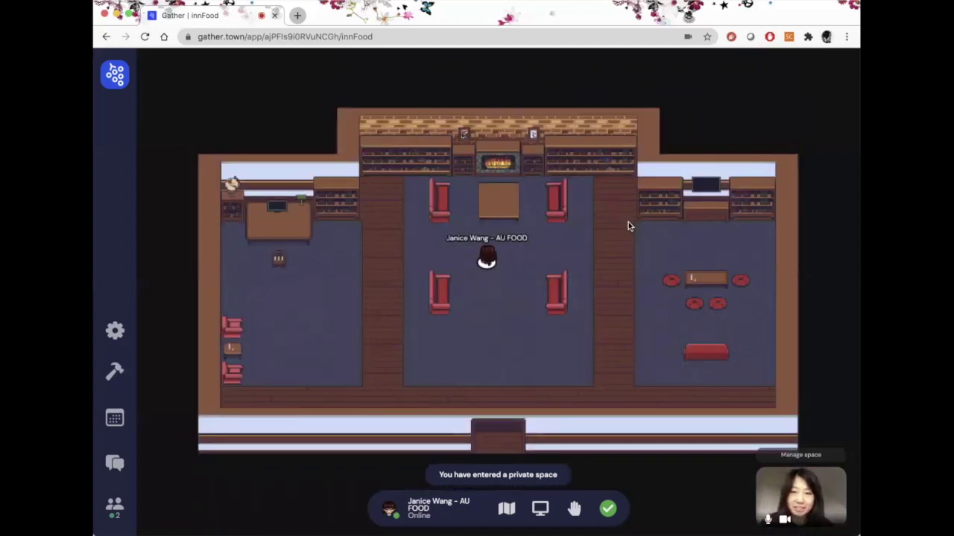
{"action": "key", "text": "Down"}
{"action": "key", "text": "Down"}
{"action": "key", "text": "Down"}
{"action": "key", "text": "Down"}
{"action": "key", "text": "Down"}
{"action": "key", "text": "Down"}
{"action": "key", "text": "Down"}
{"action": "key", "text": "Down"}
- Walk down through the hall into Food Health and stand beside the other attendee to video-chat
{"action": "key", "text": "Right"}
{"action": "key", "text": "Right"}
{"action": "key", "text": "Right"}
{"action": "key", "text": "Right"}
{"action": "key", "text": "Right"}
{"action": "key", "text": "Right"}
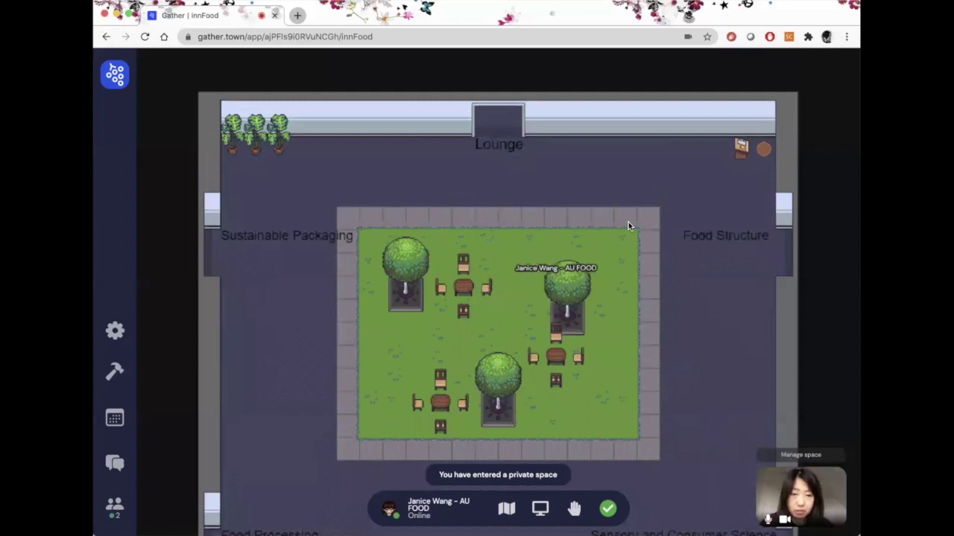
{"action": "key", "text": "Down"}
{"action": "key", "text": "Down"}
{"action": "key", "text": "Down"}
{"action": "key", "text": "Down"}
{"action": "key", "text": "Down"}
{"action": "key", "text": "Down"}
{"action": "key", "text": "Down"}
{"action": "key", "text": "Down"}
{"action": "key", "text": "Down"}
{"action": "key", "text": "Down"}
{"action": "key", "text": "Down"}
{"action": "key", "text": "Down"}
{"action": "key", "text": "Down"}
{"action": "key", "text": "Down"}
{"action": "key", "text": "Down"}
{"action": "key", "text": "Down"}
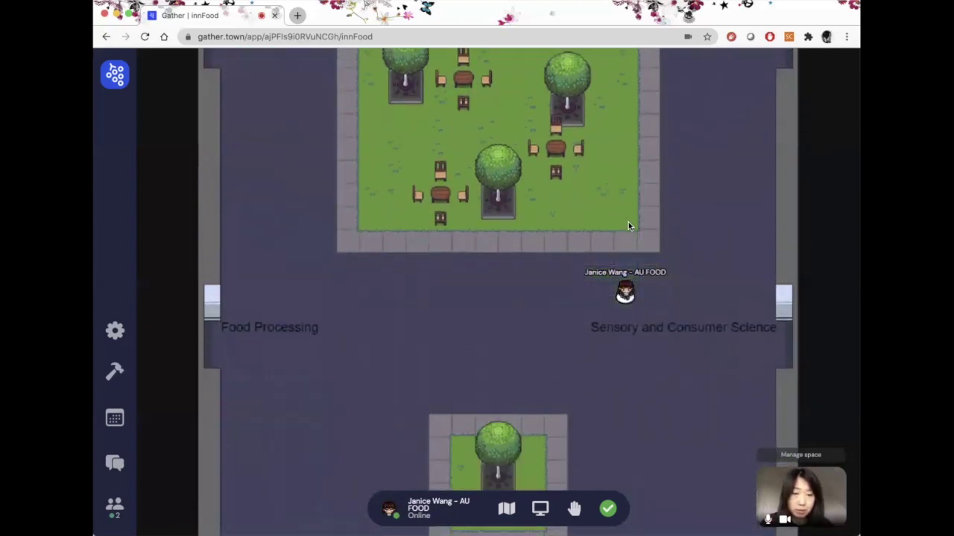
{"action": "key", "text": "Down"}
{"action": "key", "text": "Down"}
{"action": "key", "text": "Down"}
{"action": "key", "text": "Down"}
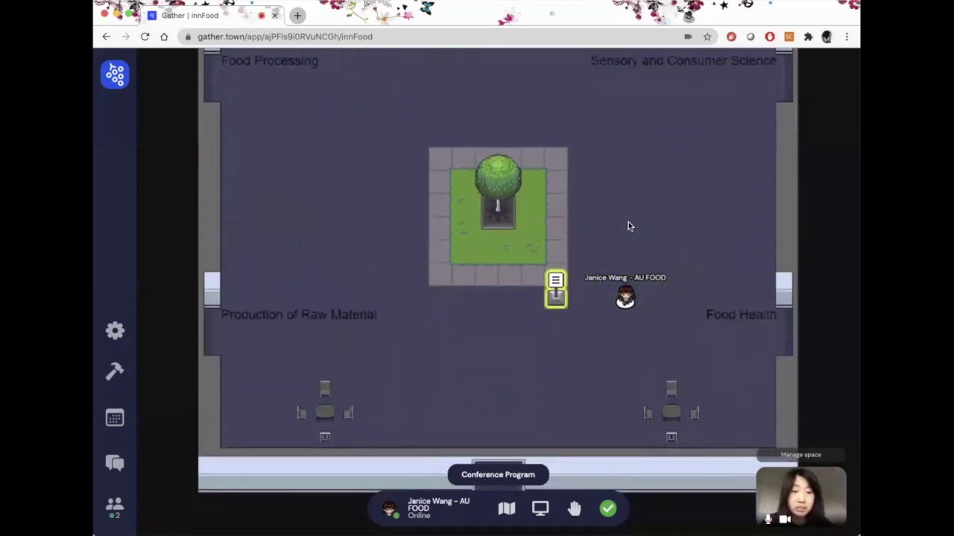
{"action": "key", "text": "Right"}
{"action": "key", "text": "Right"}
{"action": "key", "text": "Right"}
{"action": "key", "text": "Down"}
{"action": "key", "text": "Down"}
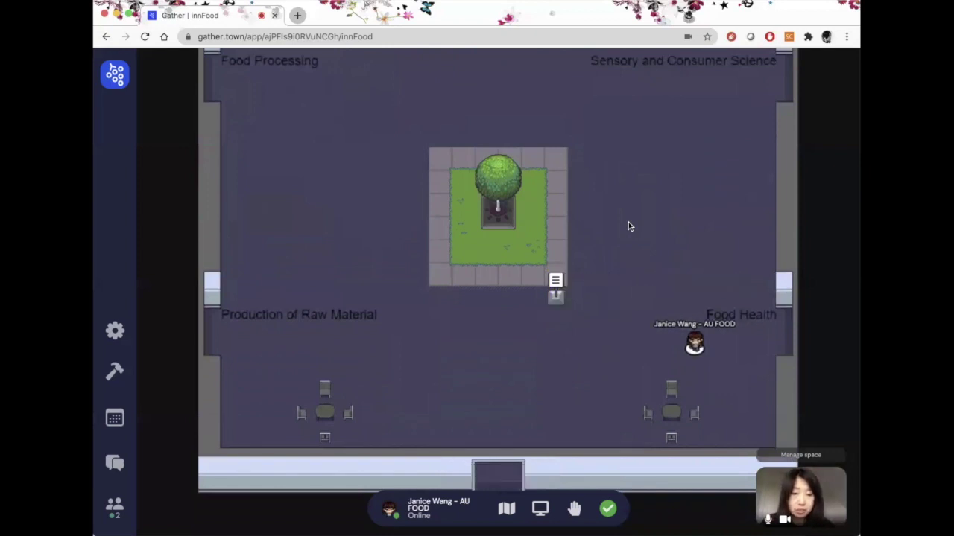
{"action": "key", "text": "Right"}
{"action": "key", "text": "Right"}
{"action": "key", "text": "Right"}
{"action": "key", "text": "Right"}
{"action": "key", "text": "Right"}
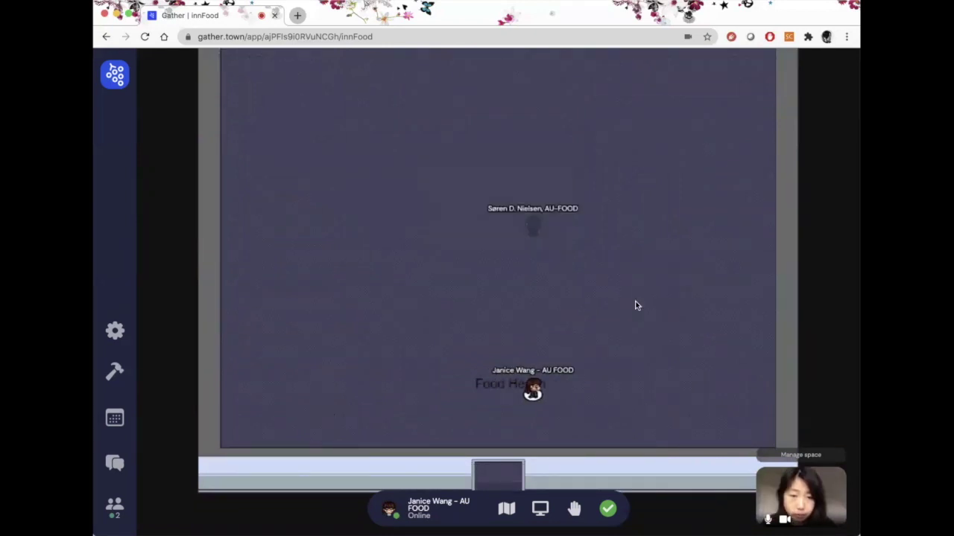
{"action": "key", "text": "Up"}
{"action": "key", "text": "Up"}
{"action": "key", "text": "Up"}
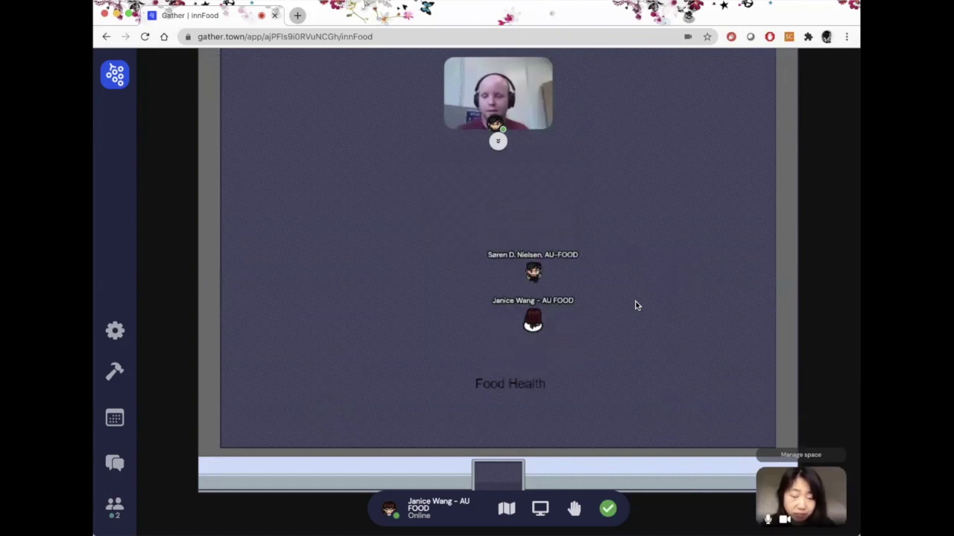
{"action": "key", "text": "Up"}
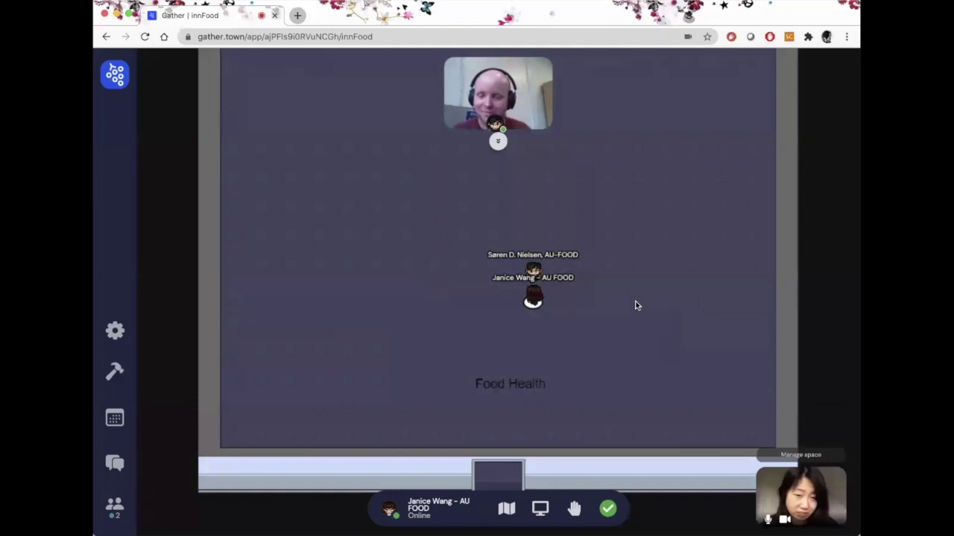
- Step away from the attendee and leave Food Health through its bottom door
{"action": "key", "text": "Left"}
{"action": "key", "text": "Left"}
{"action": "key", "text": "Left"}
{"action": "key", "text": "Left"}
{"action": "key", "text": "Left"}
{"action": "key", "text": "Left"}
{"action": "key", "text": "Left"}
{"action": "key", "text": "Left"}
{"action": "key", "text": "Left"}
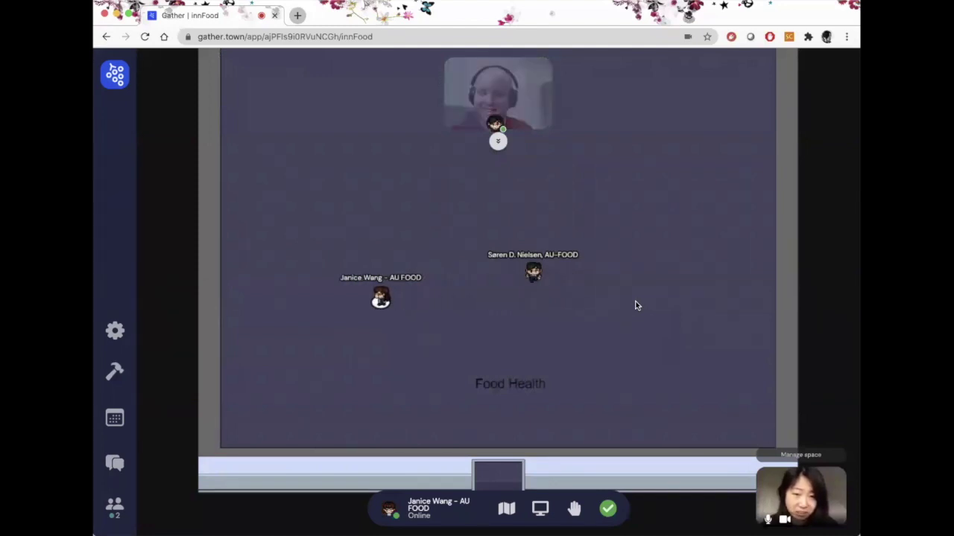
{"action": "key", "text": "Down"}
{"action": "key", "text": "Down"}
{"action": "key", "text": "Down"}
{"action": "key", "text": "Down"}
{"action": "key", "text": "Down"}
{"action": "key", "text": "Down"}
{"action": "key", "text": "Right"}
{"action": "key", "text": "Right"}
{"action": "key", "text": "Right"}
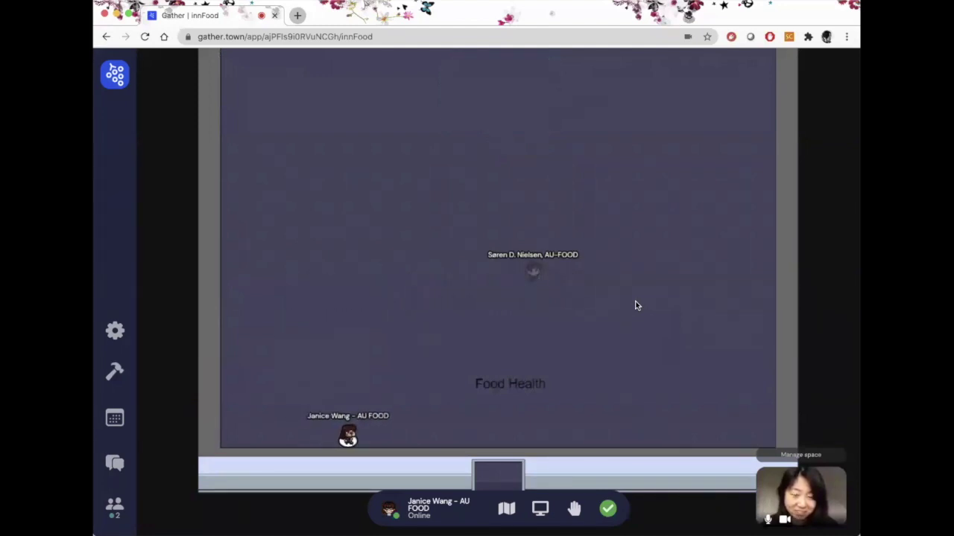
{"action": "key", "text": "Right"}
{"action": "key", "text": "Right"}
{"action": "key", "text": "Right"}
{"action": "key", "text": "Right"}
{"action": "key", "text": "Right"}
{"action": "key", "text": "Down"}
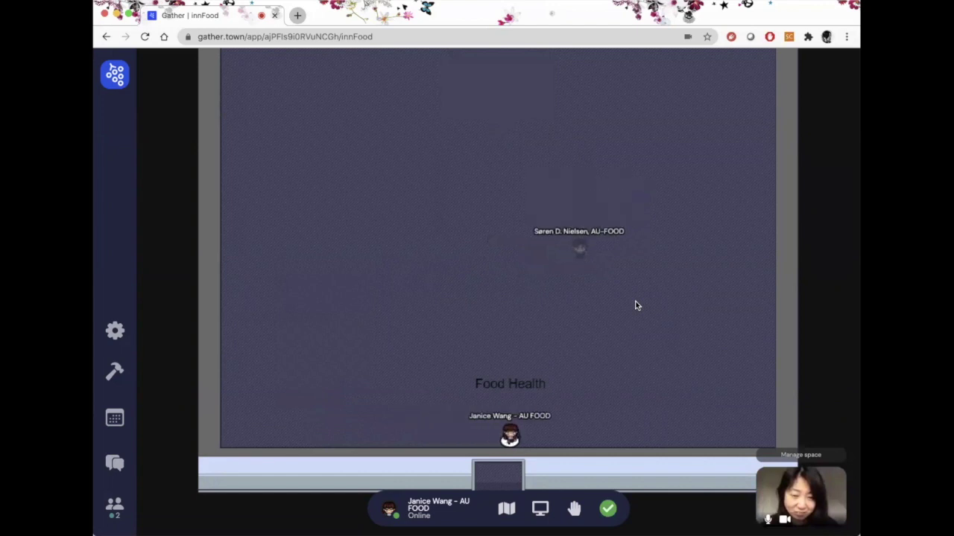
- Walk past the Conference Program sign and up the hall between Food Processing and Sensory and Consumer Science
{"action": "key", "text": "Up"}
{"action": "key", "text": "Up"}
{"action": "key", "text": "Left"}
{"action": "key", "text": "Left"}
{"action": "key", "text": "Left"}
{"action": "key", "text": "Left"}
{"action": "key", "text": "Left"}
{"action": "key", "text": "Left"}
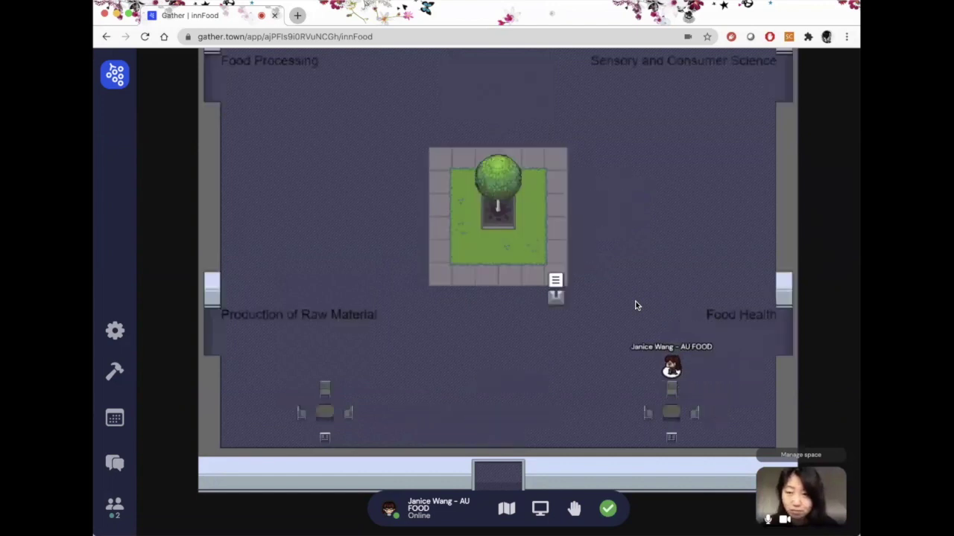
{"action": "key", "text": "Left"}
{"action": "key", "text": "Left"}
{"action": "key", "text": "Left"}
{"action": "key", "text": "Left"}
{"action": "key", "text": "Up"}
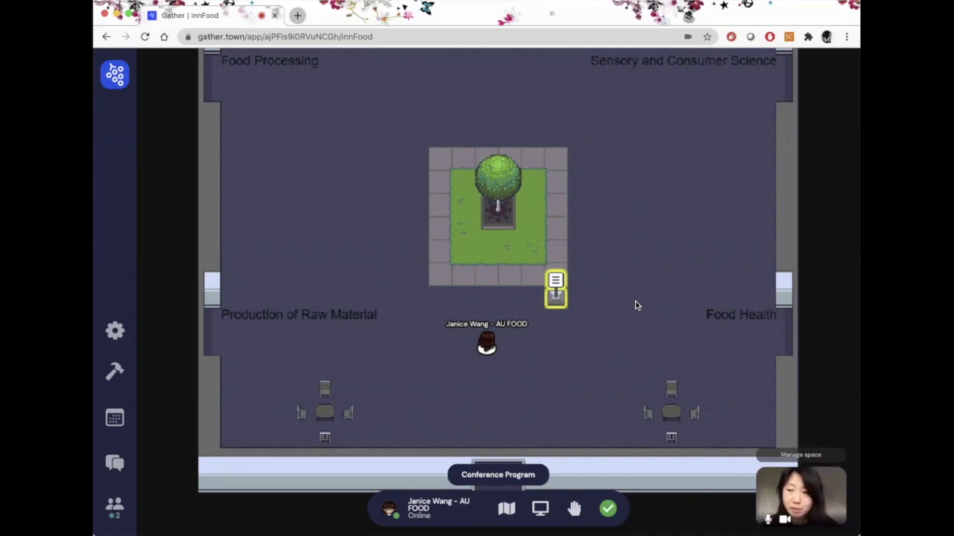
{"action": "key", "text": "Left"}
{"action": "key", "text": "Left"}
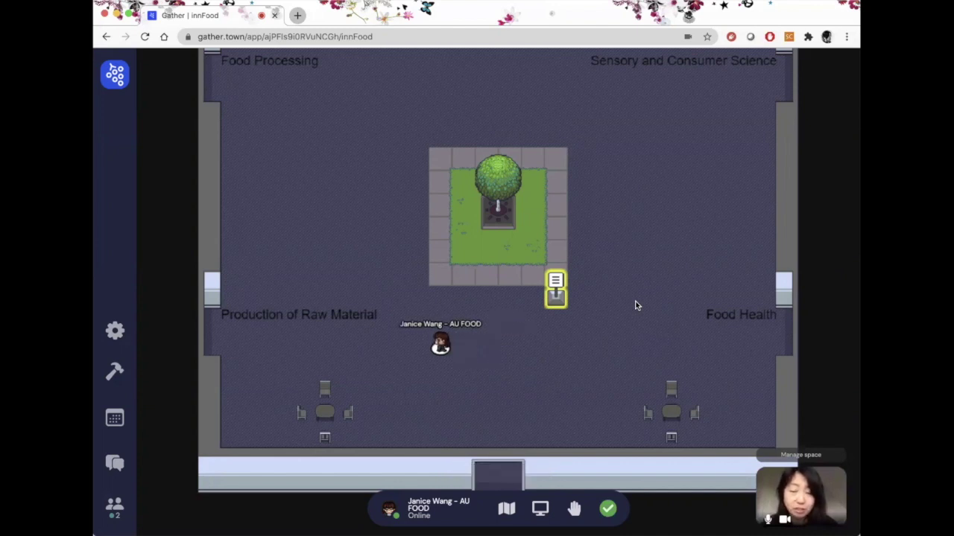
{"action": "key", "text": "Up"}
{"action": "key", "text": "Up"}
{"action": "key", "text": "Up"}
{"action": "key", "text": "Up"}
{"action": "key", "text": "Up"}
{"action": "key", "text": "Up"}
{"action": "key", "text": "Up"}
{"action": "key", "text": "Up"}
{"action": "key", "text": "Up"}
{"action": "key", "text": "Up"}
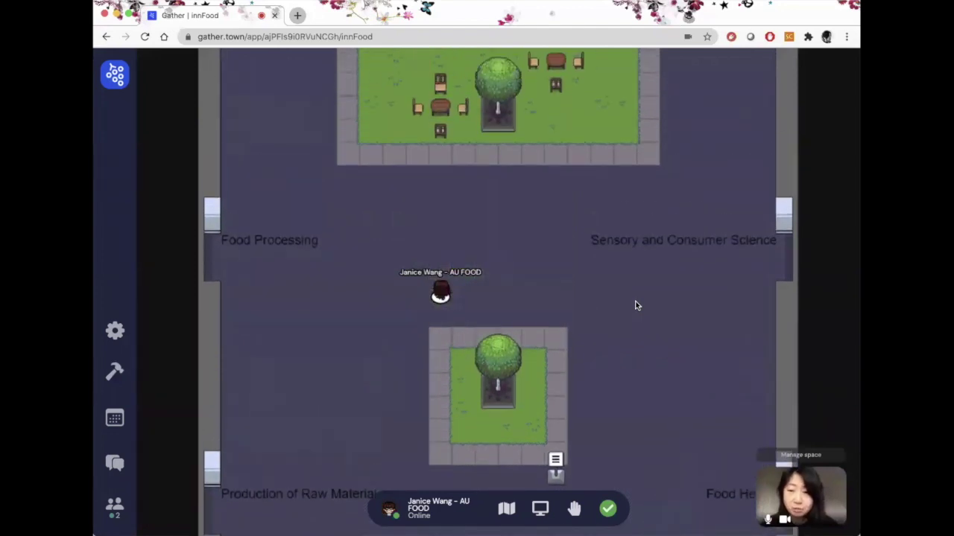
{"action": "key", "text": "Down"}
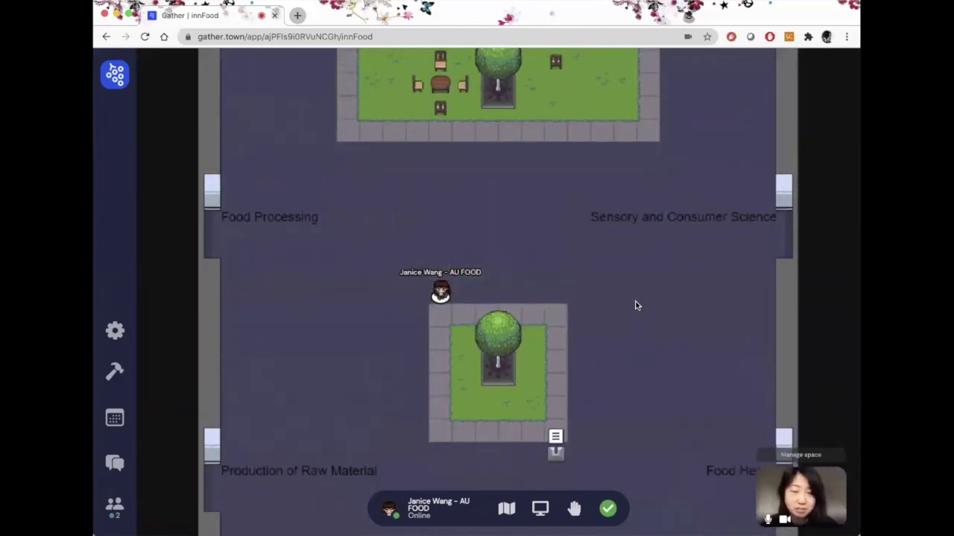